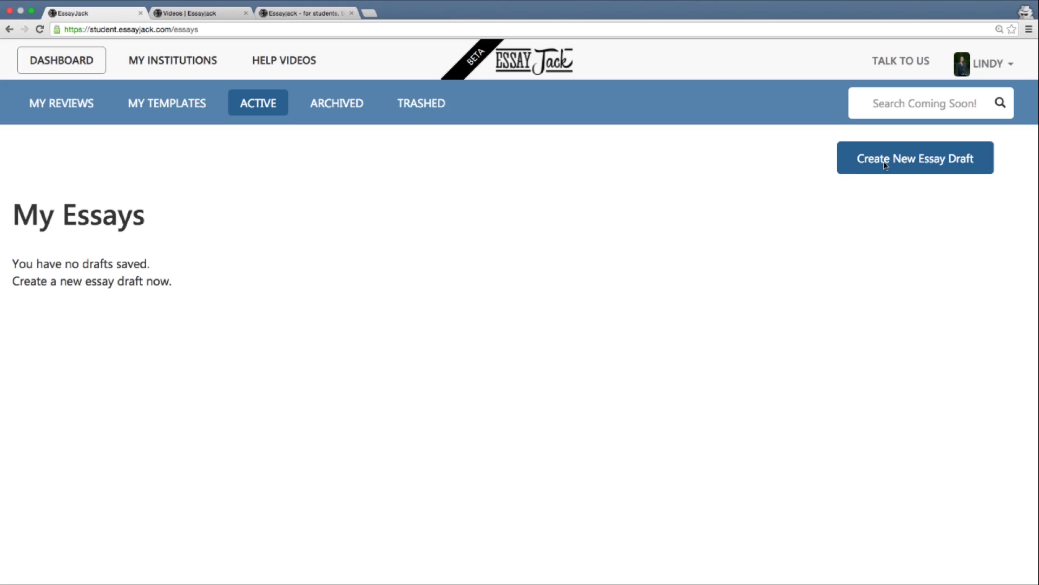
Step: Start a new essay draft from the My Essays page
left_click(886, 165)
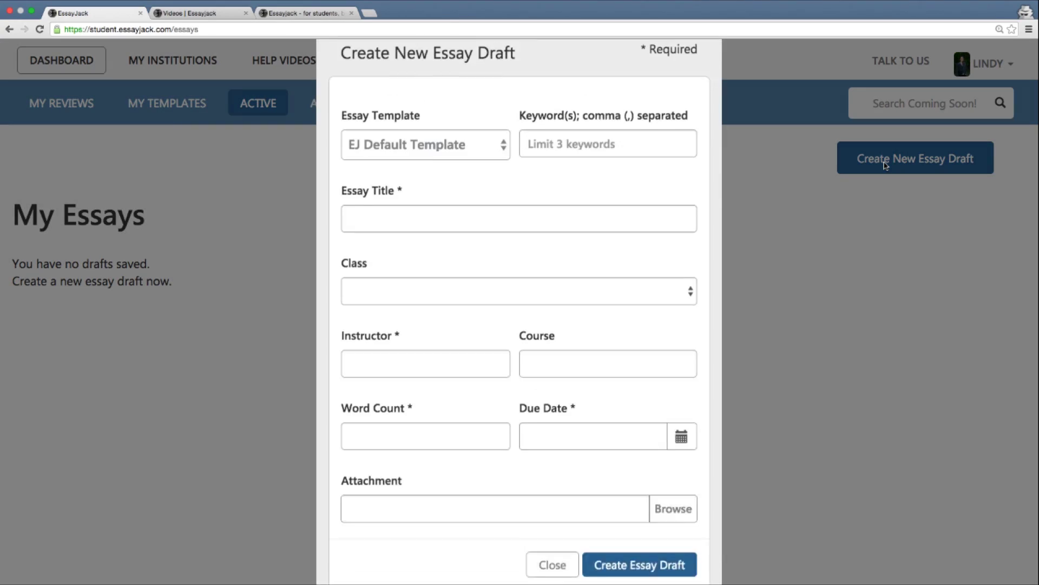
Step: Enter keywords 'traffic congestion, bike lanes', title 'Reducing Traffic Congestion', the instructor's name, and word count 500
left_click(568, 181)
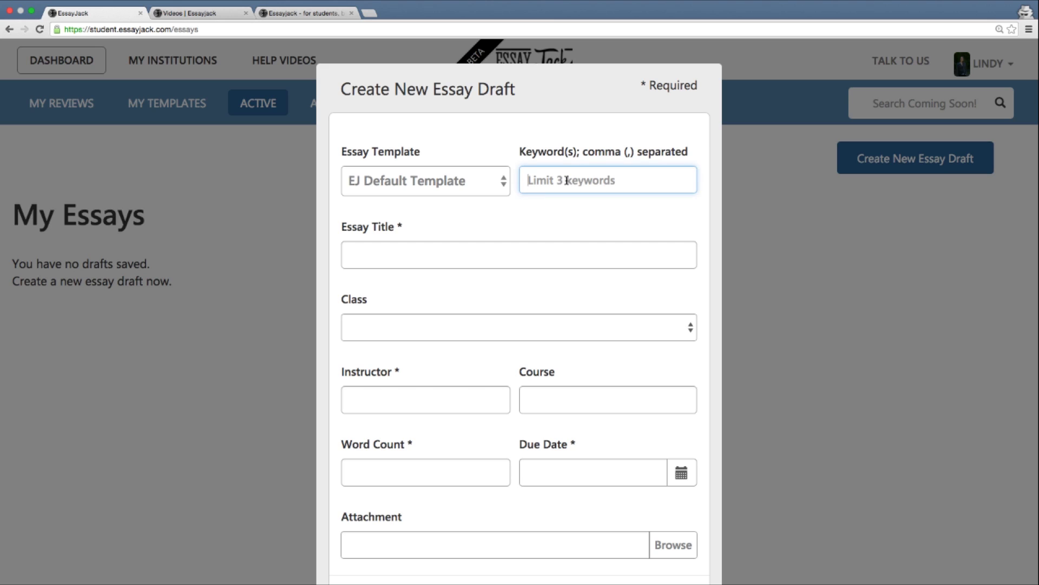
type("tr")
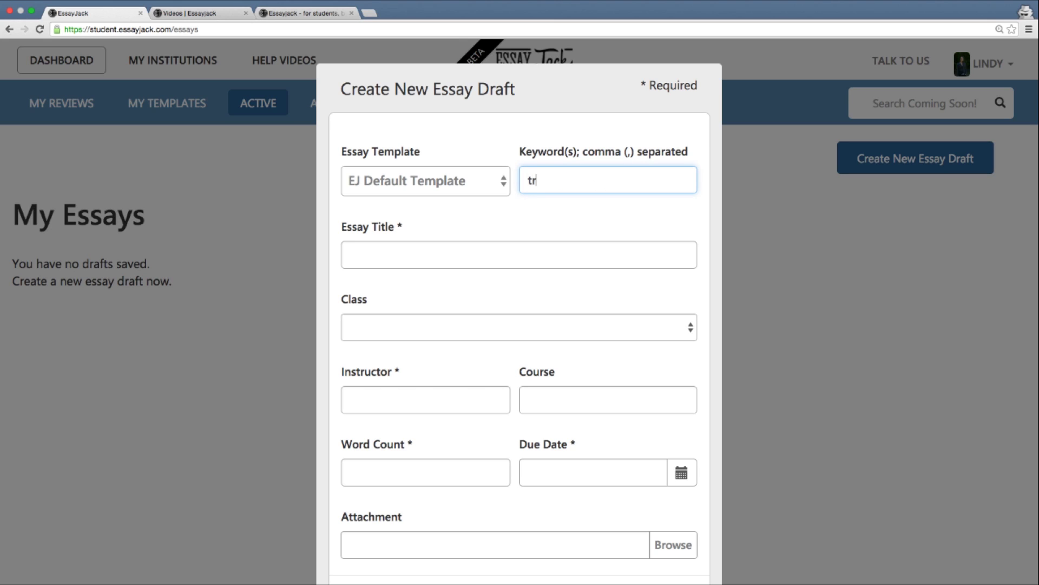
type("affic congestion")
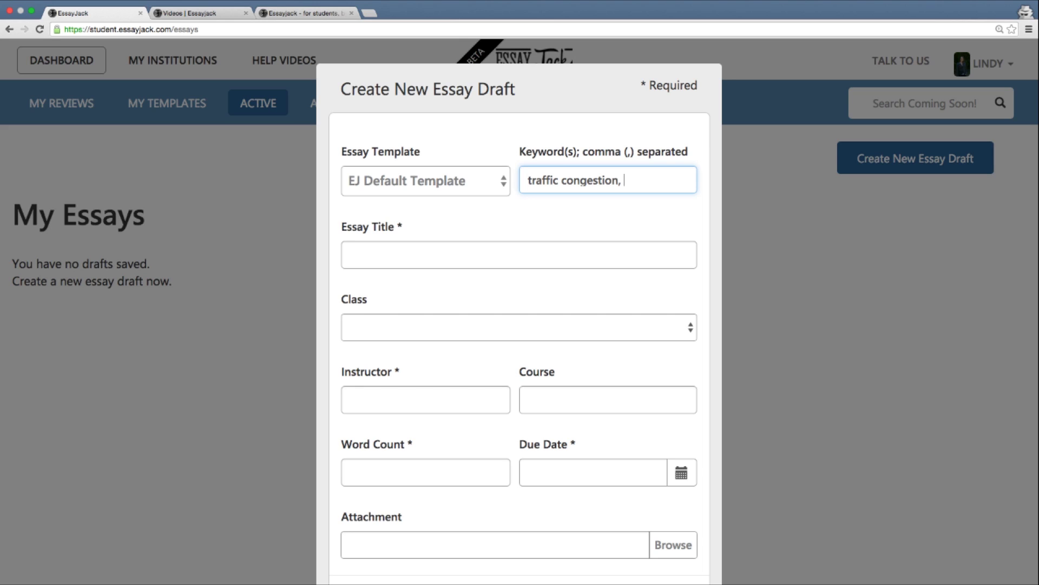
type(", bike lanes")
left_click(419, 260)
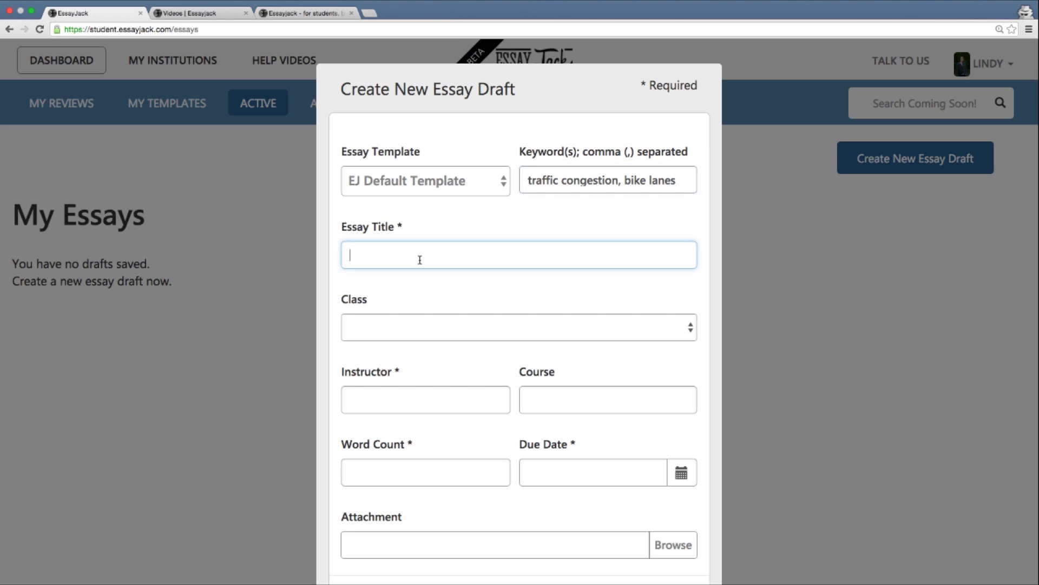
type("Reducing Traffic Congestion")
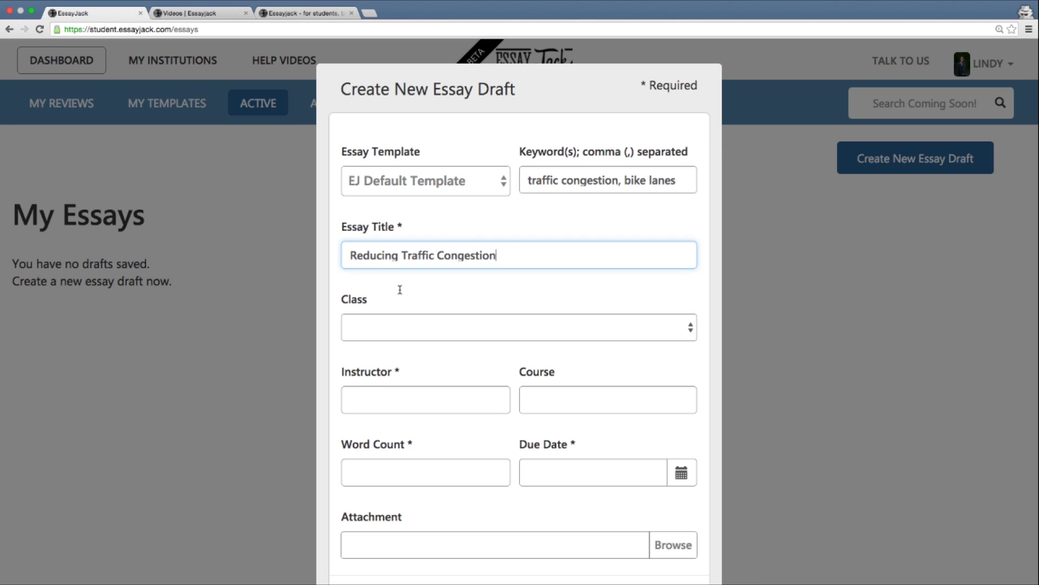
scroll(400, 289, "down", 3)
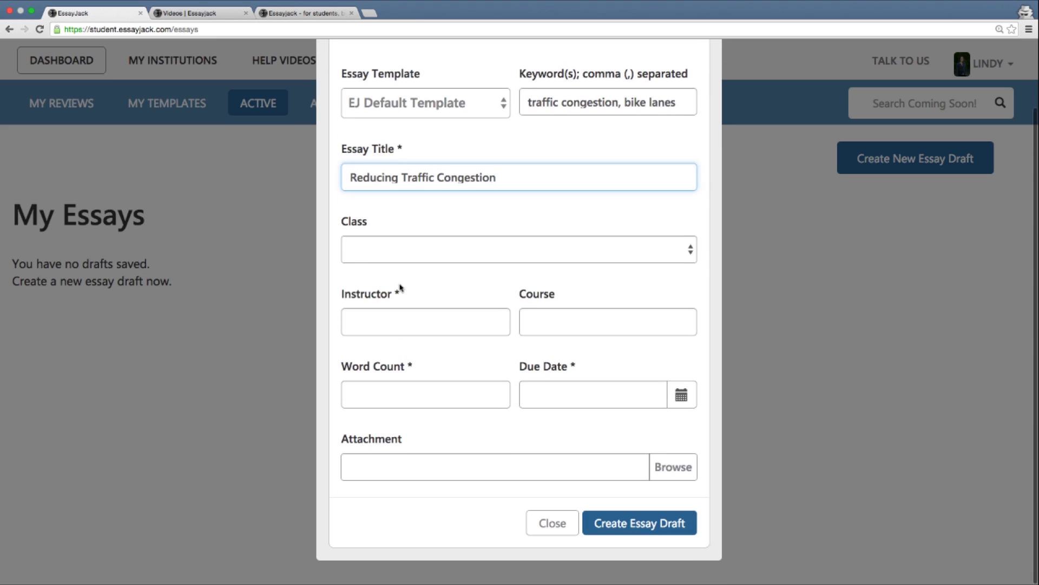
left_click(373, 326)
type("Professor Lindy")
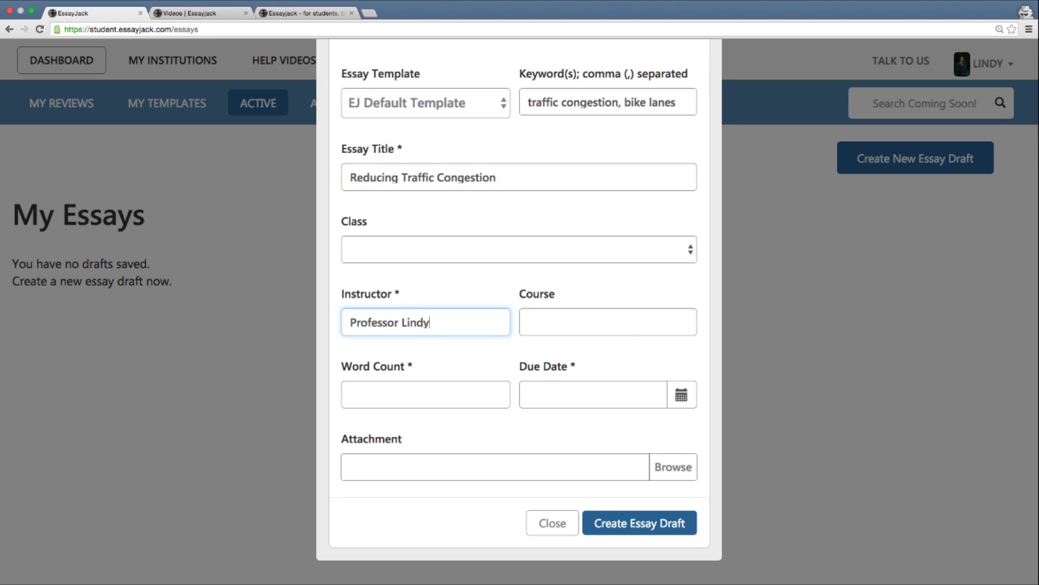
left_click(374, 397)
type("500")
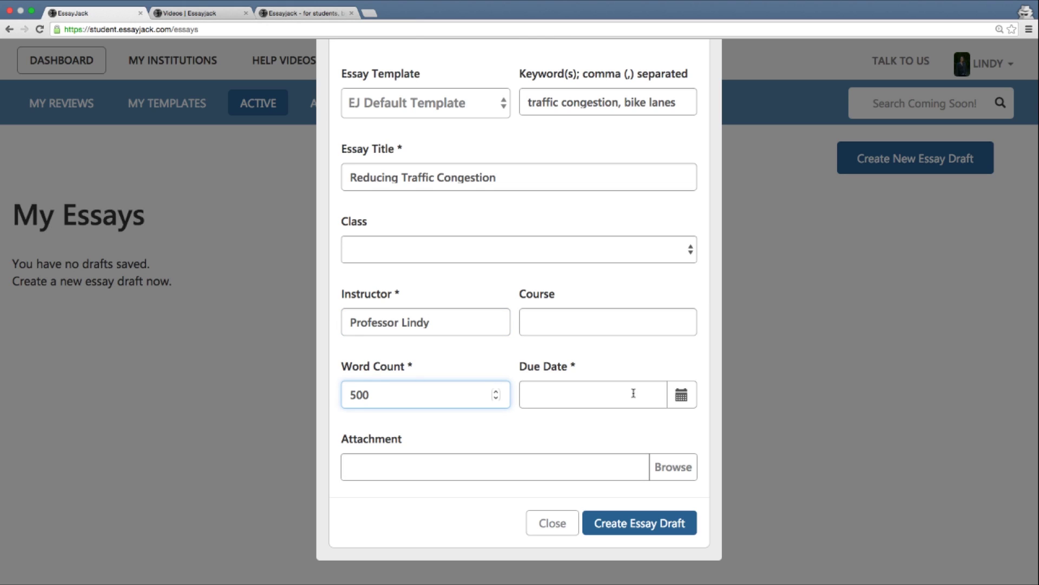
Step: Set the due date to June 4, 2016 and create the essay draft
left_click(690, 396)
left_click(677, 429)
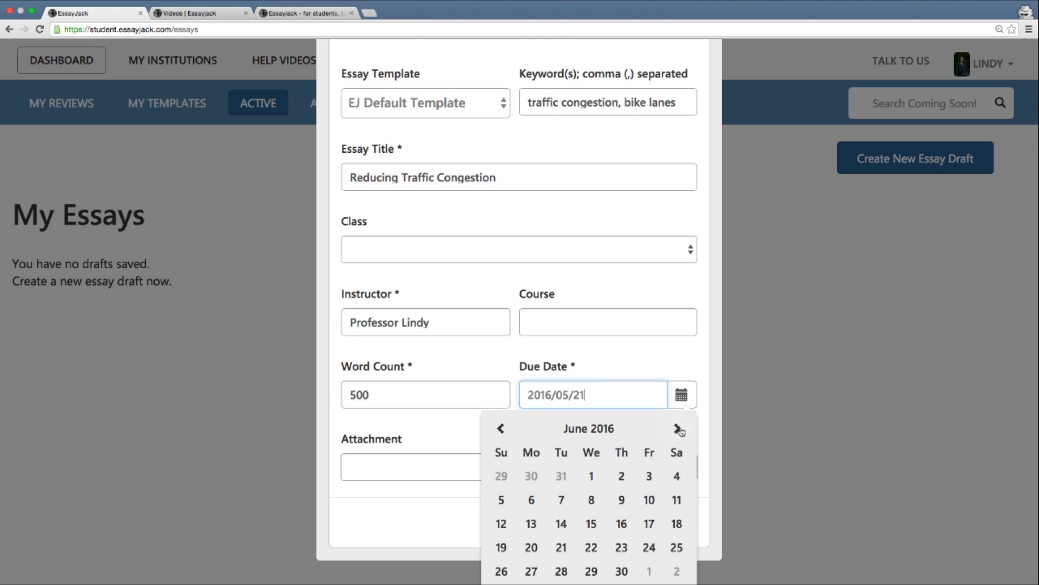
left_click(677, 475)
left_click(650, 529)
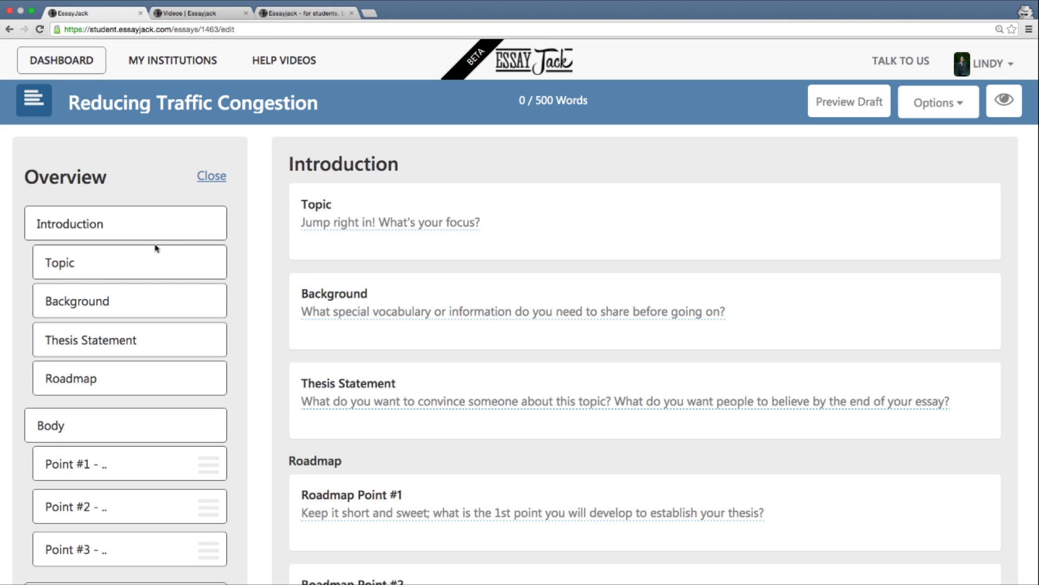
Step: Browse the draft's structure, jumping to the Point #1 and Conclusion sections
scroll(155, 249, "down", 2)
scroll(155, 248, "up", 2)
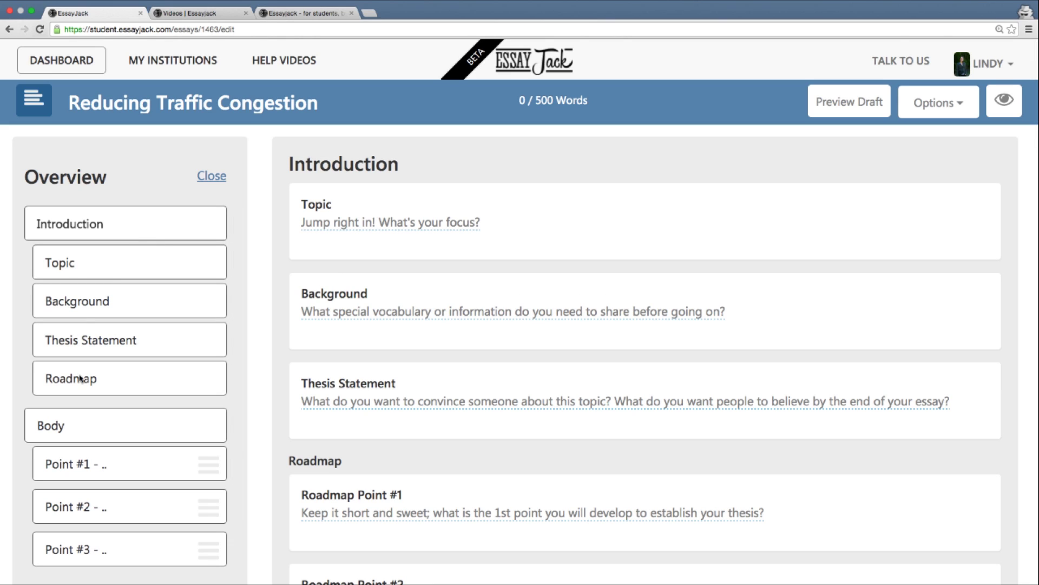
scroll(69, 438, "down", 2)
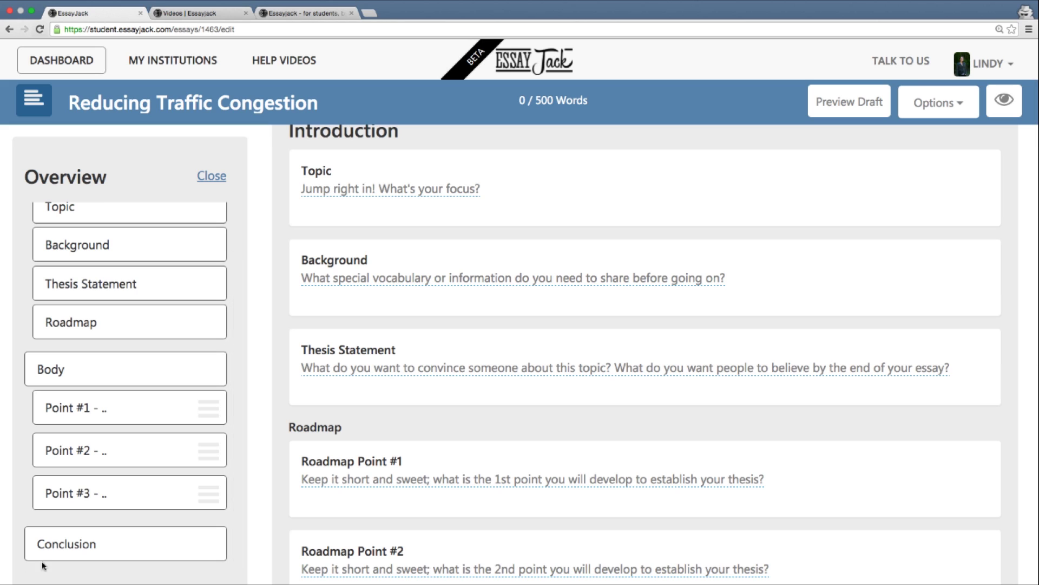
scroll(157, 332, "up", 2)
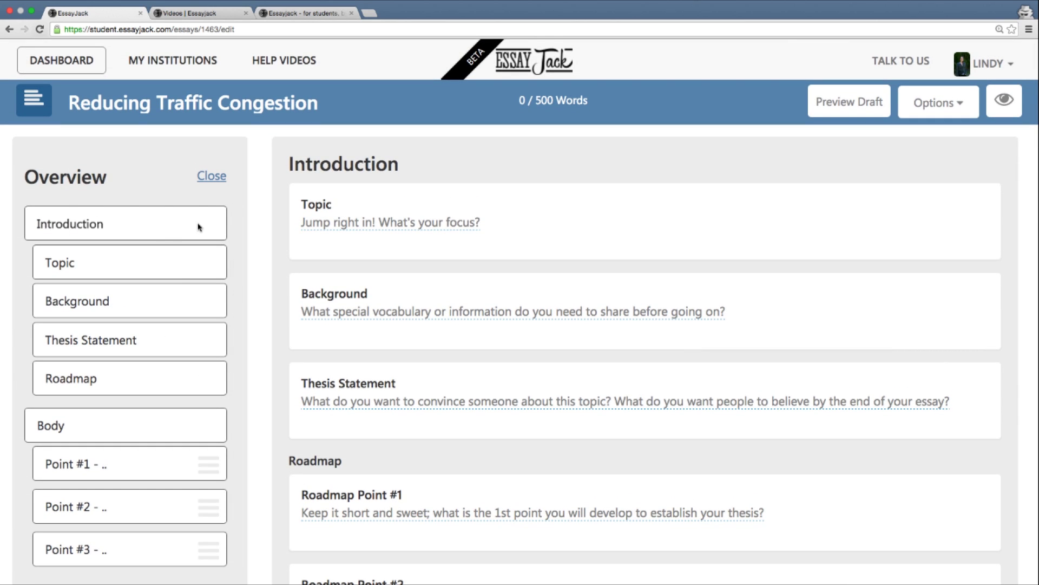
scroll(198, 227, "down", 2)
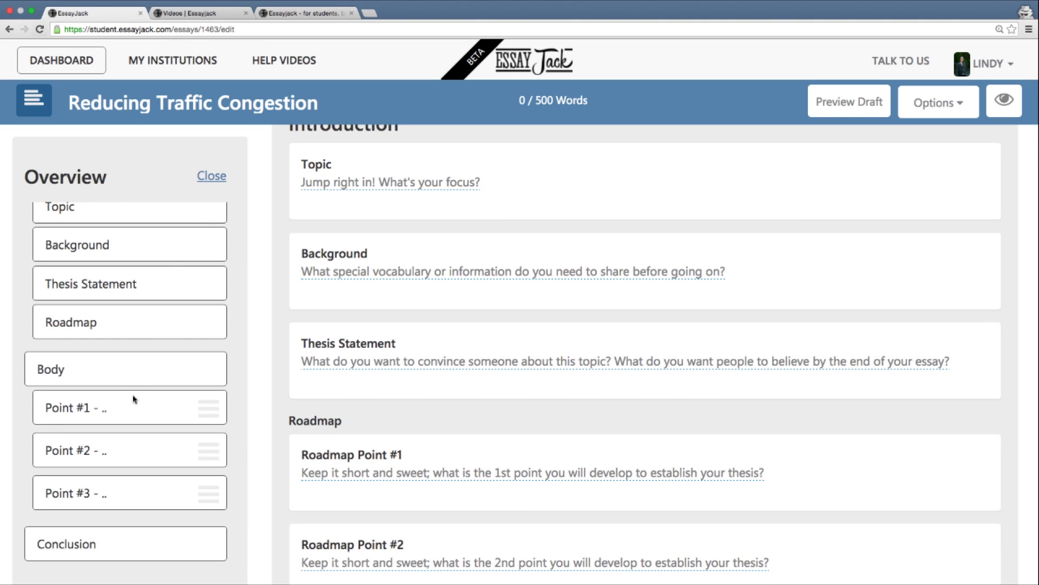
left_click(116, 424)
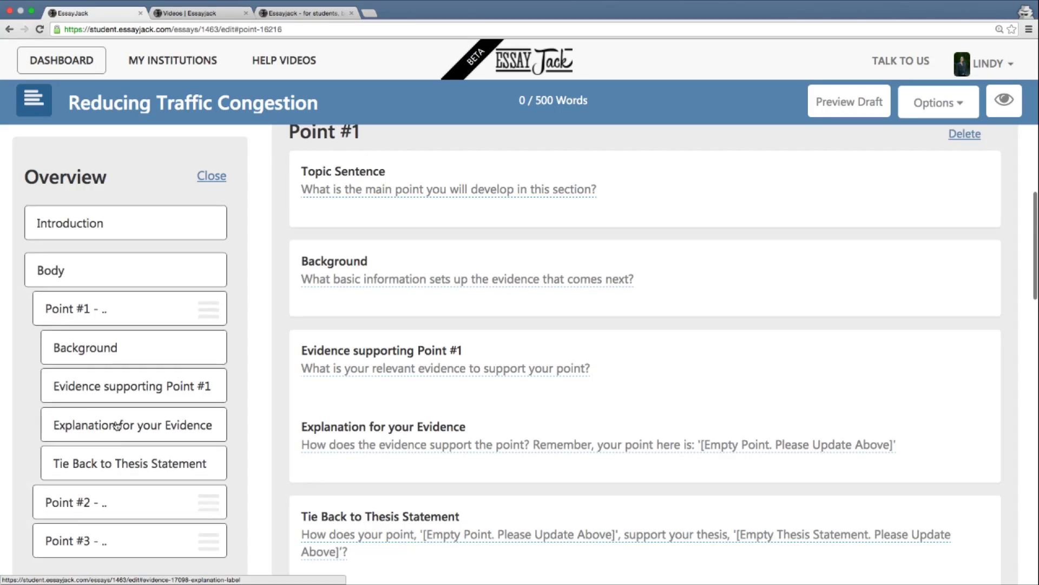
scroll(116, 426, "down", 2)
left_click(88, 557)
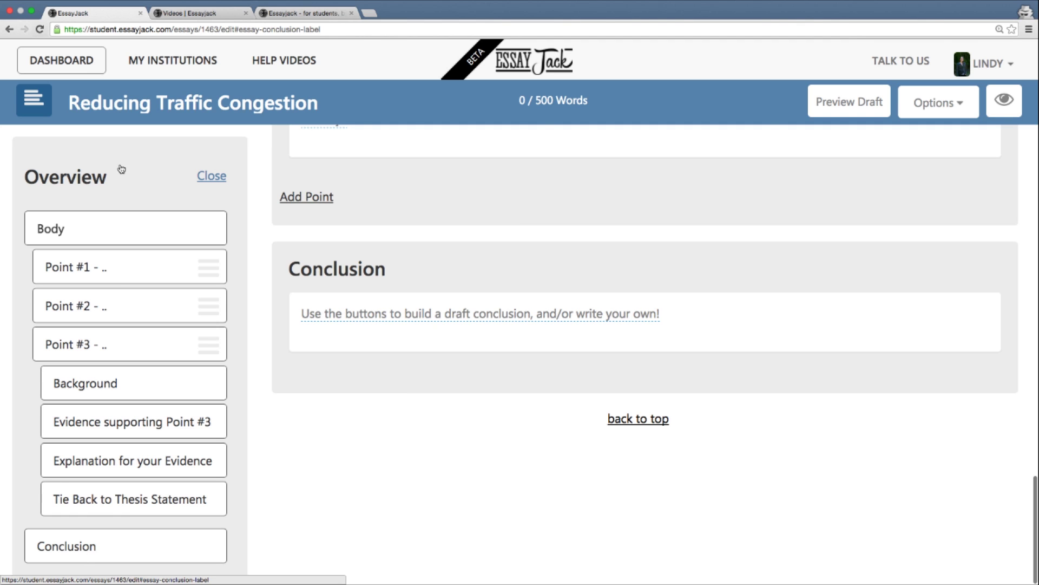
Step: Jump back to the Introduction section via the Overview sidebar
scroll(115, 293, "up", 2)
left_click(115, 282)
left_click(136, 225)
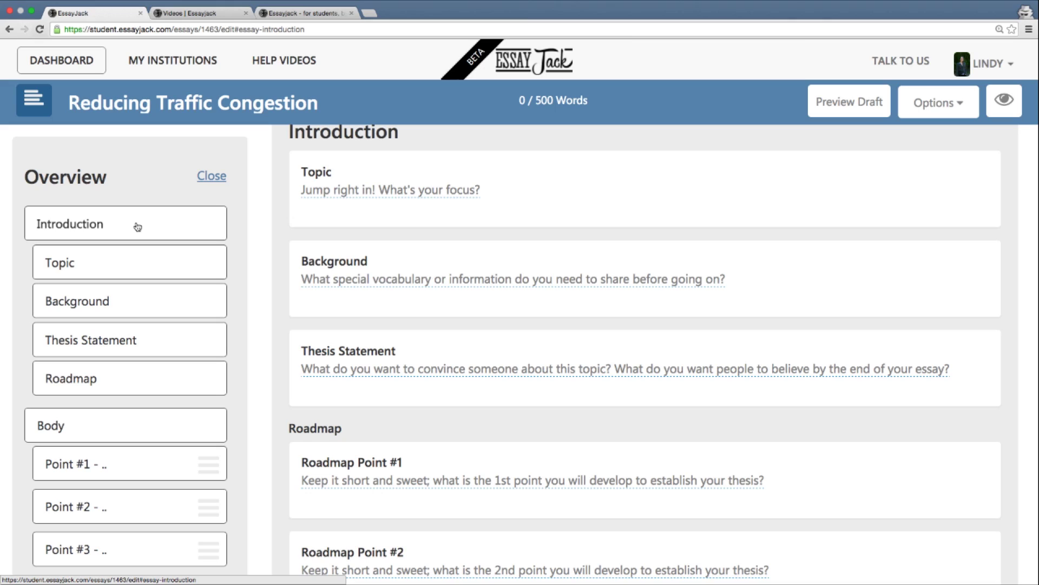
Step: Open the Introduction's Topic prompt and display its Tips panel
left_click(448, 198)
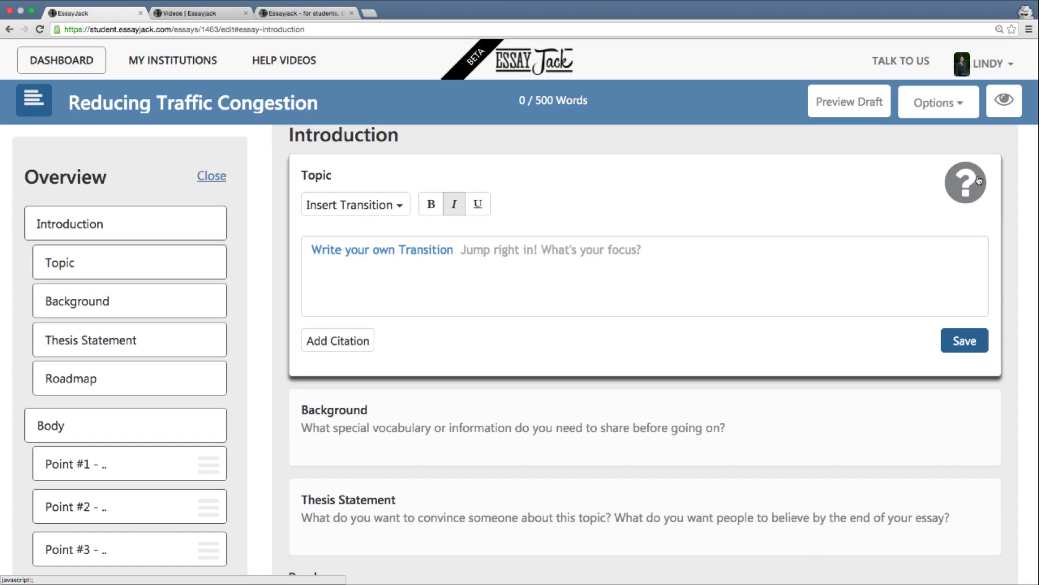
left_click(978, 180)
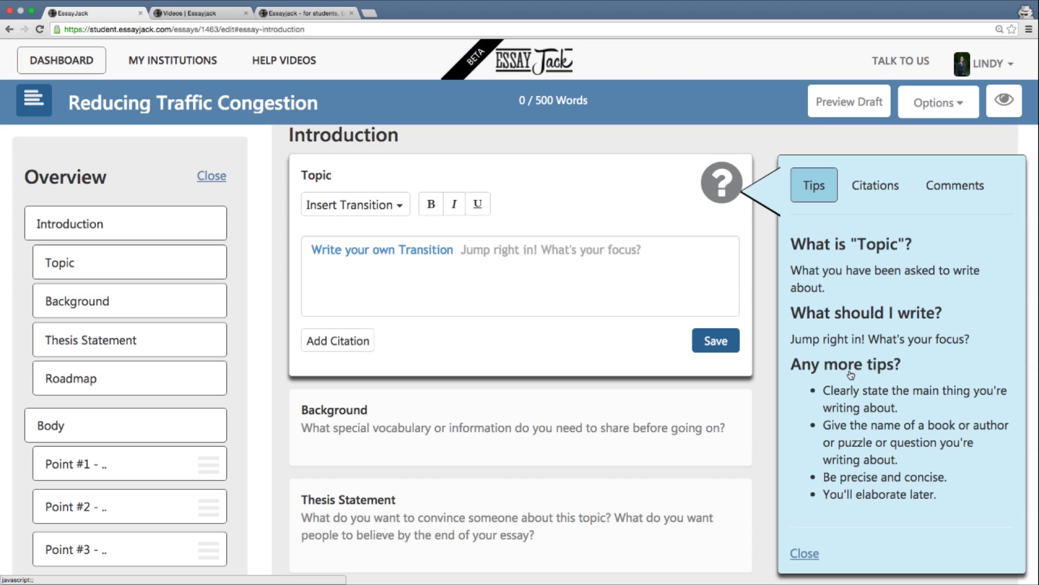
Step: Write the Topic with transition 'Important data suggests' plus 'that bike lanes can help reduce traffic congestion', then save
left_click_drag(952, 495, 821, 394)
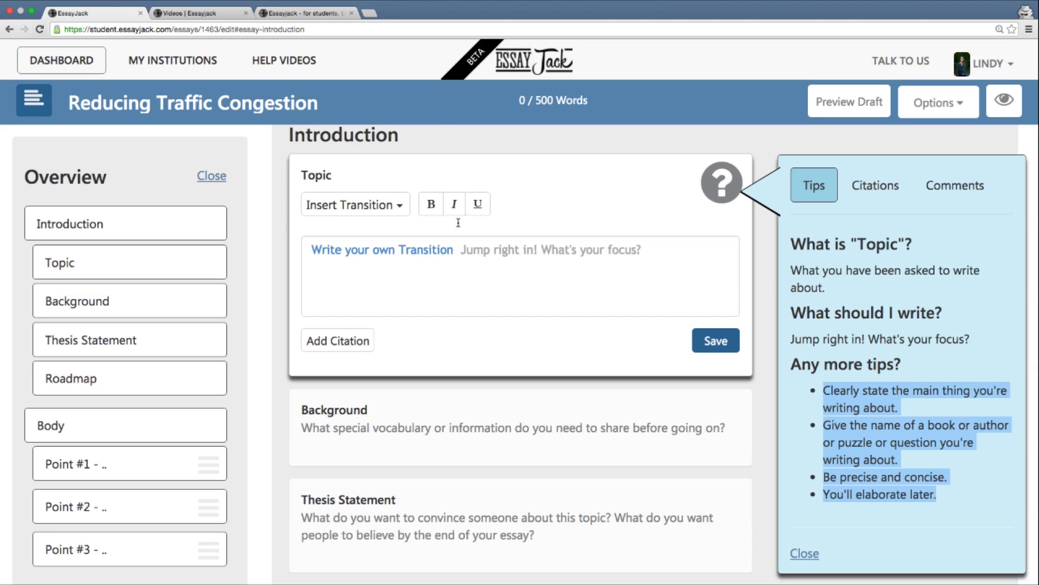
left_click(401, 209)
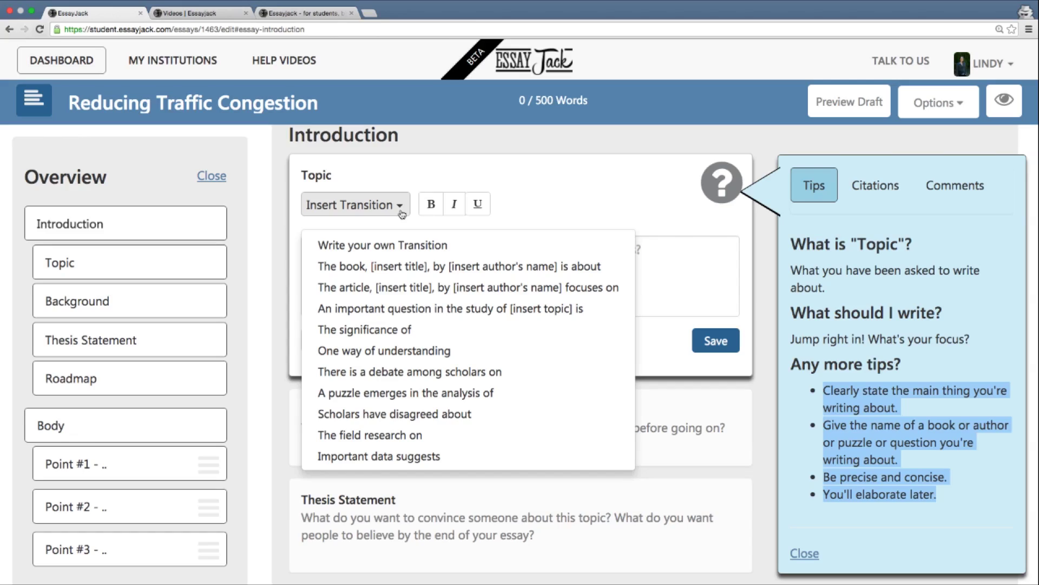
left_click(376, 457)
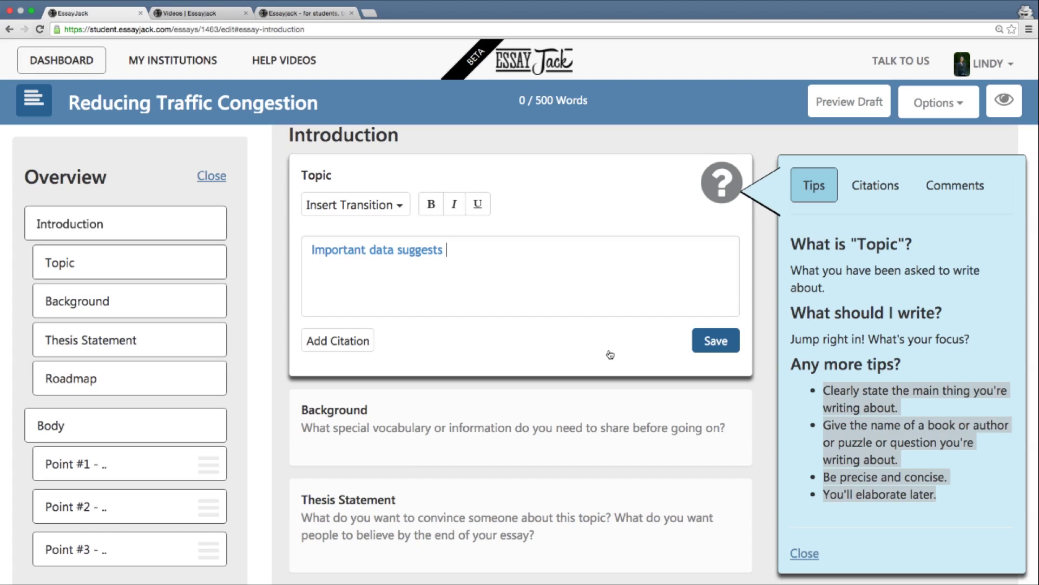
type("that bike lanes can help reduce ")
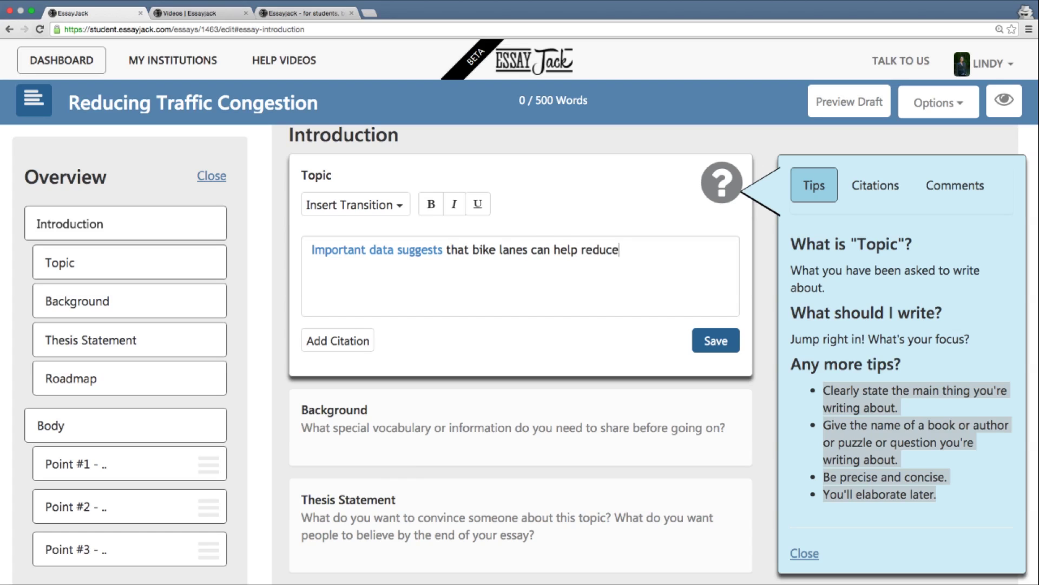
type("traffic congestion.")
left_click(561, 425)
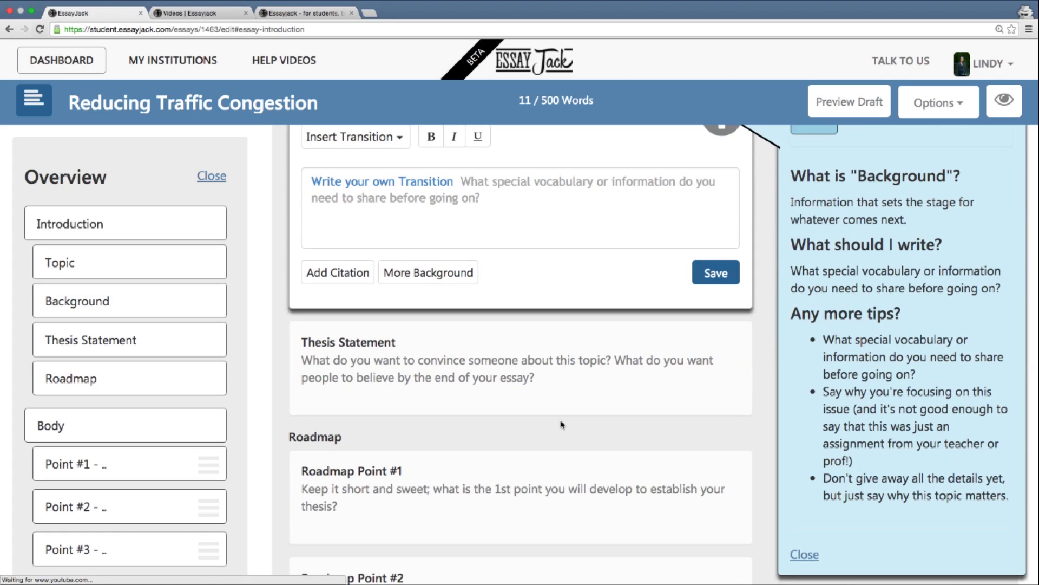
scroll(576, 304, "up", 1)
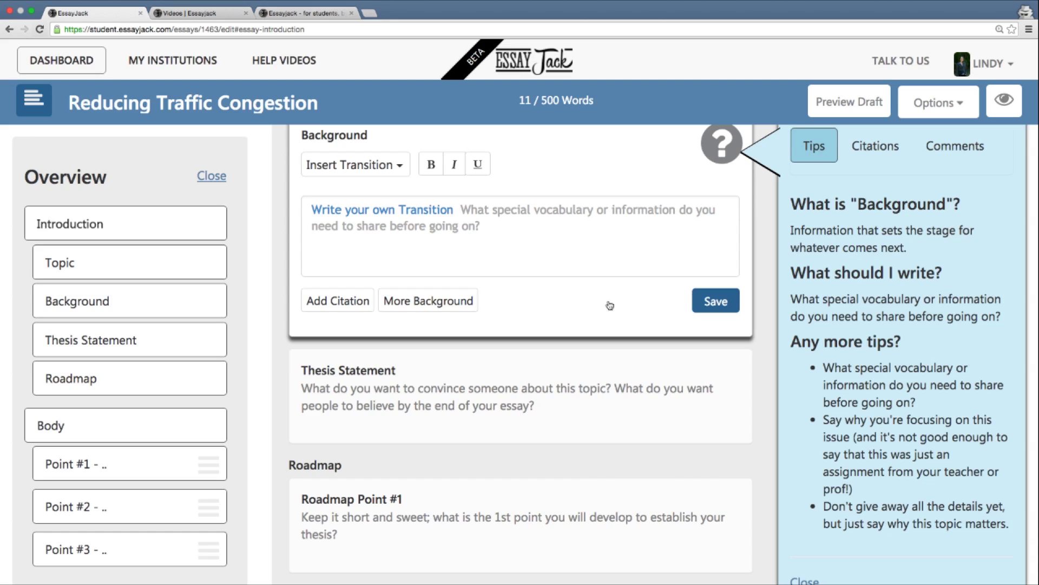
left_click_drag(915, 251, 784, 227)
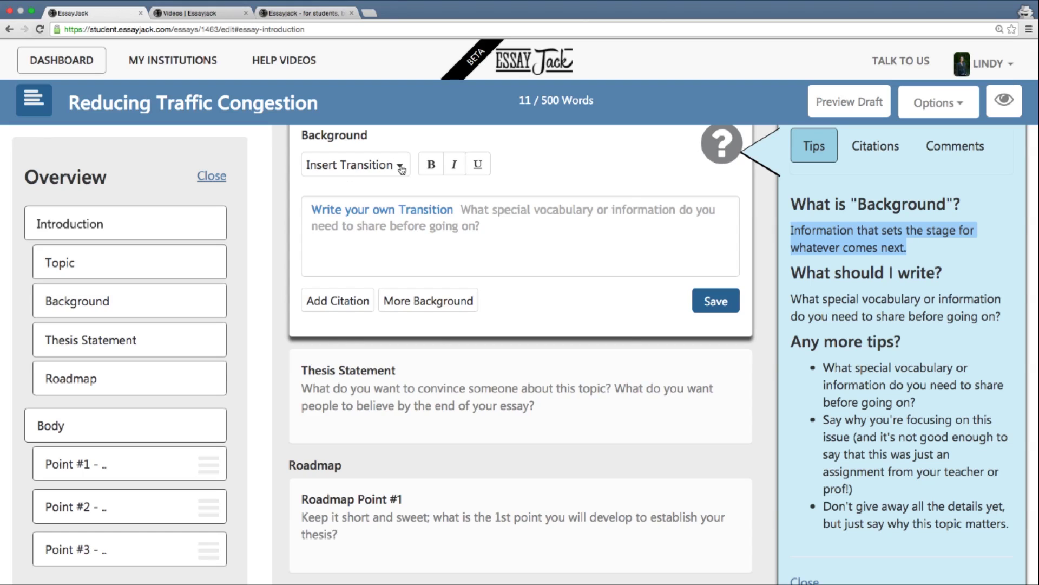
left_click(402, 170)
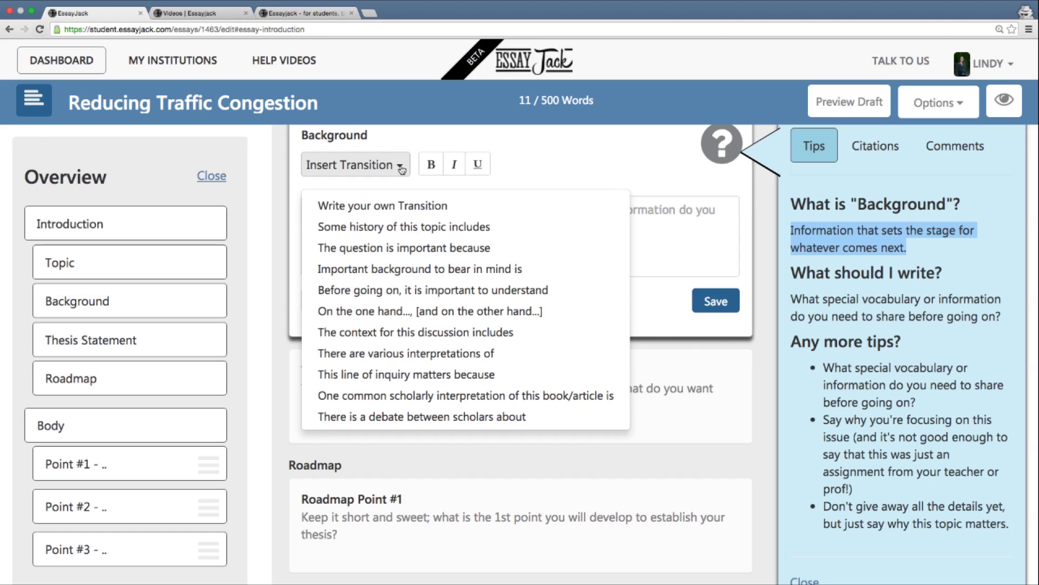
Step: Start Background with 'The question is important because' and type 'cities are finding themselves busier and busier with more and more traff'
left_click(377, 248)
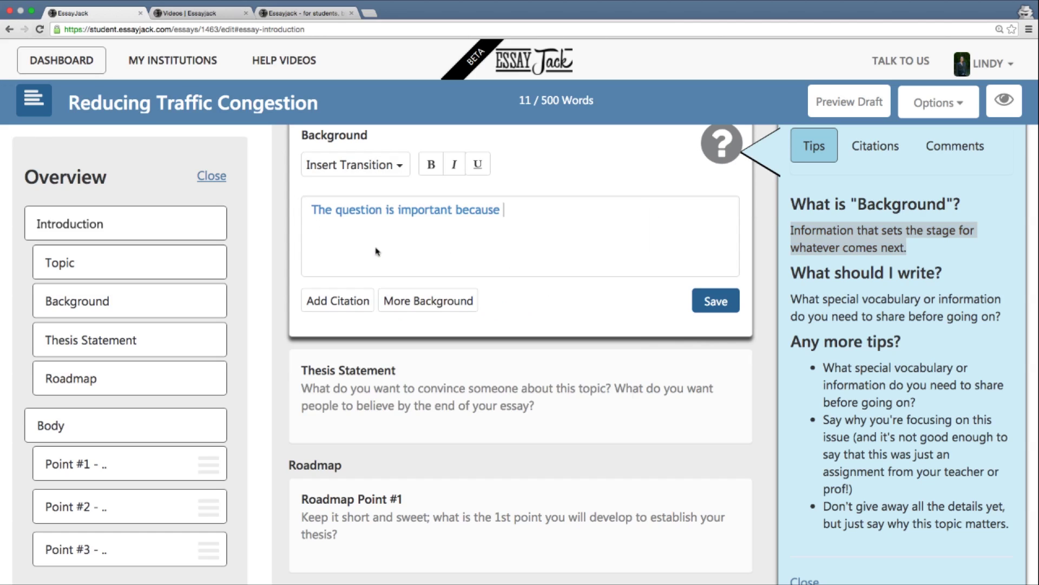
type("cities are finding themselves busier and busie")
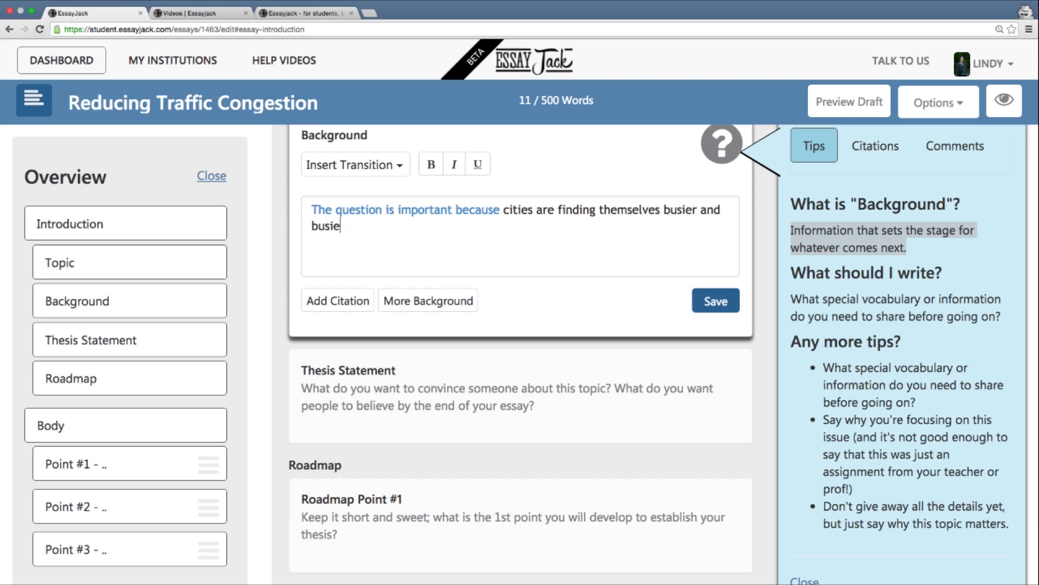
type("r with more and more traff")
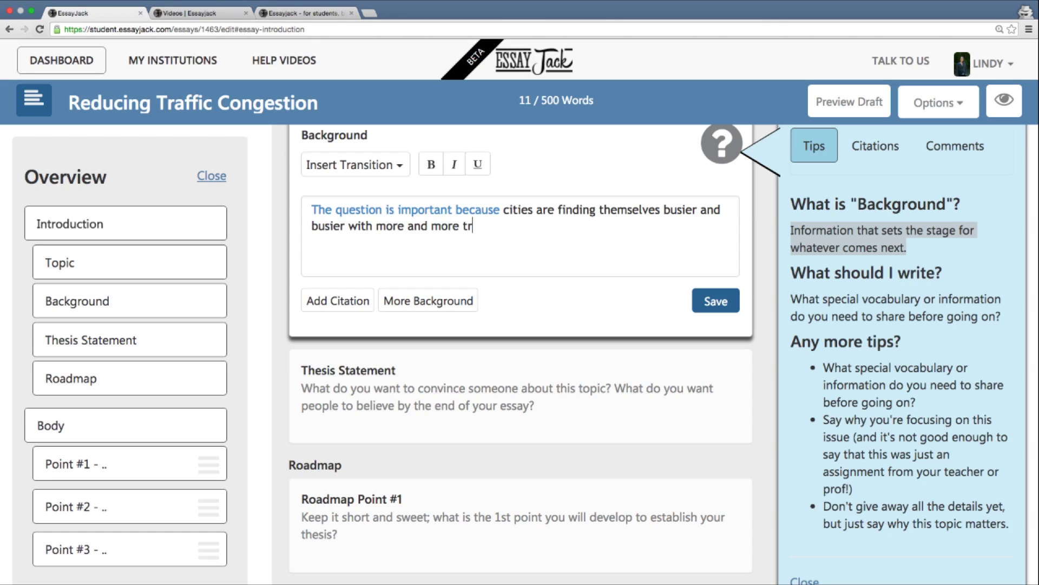